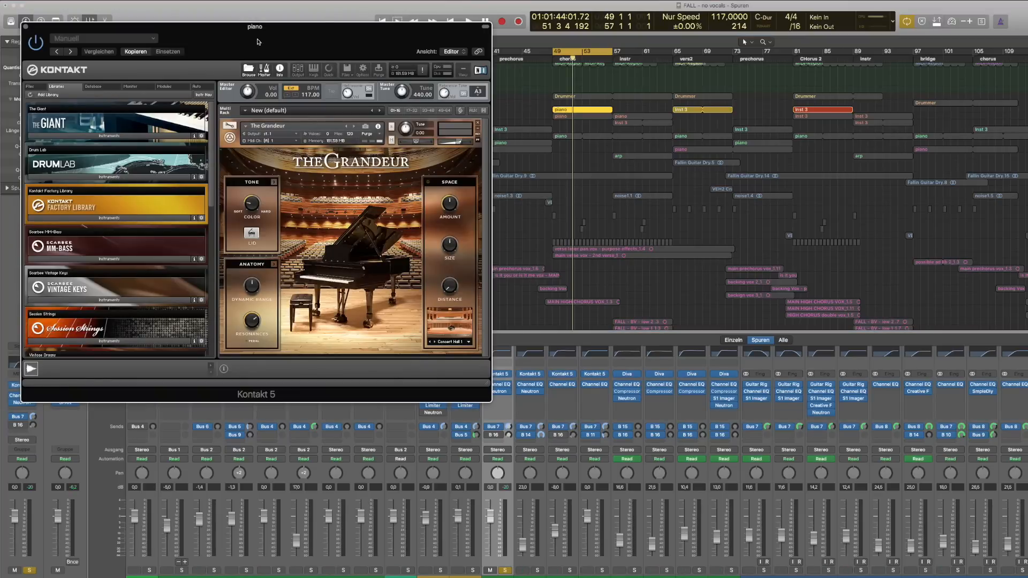
drag(239, 27, 560, 18)
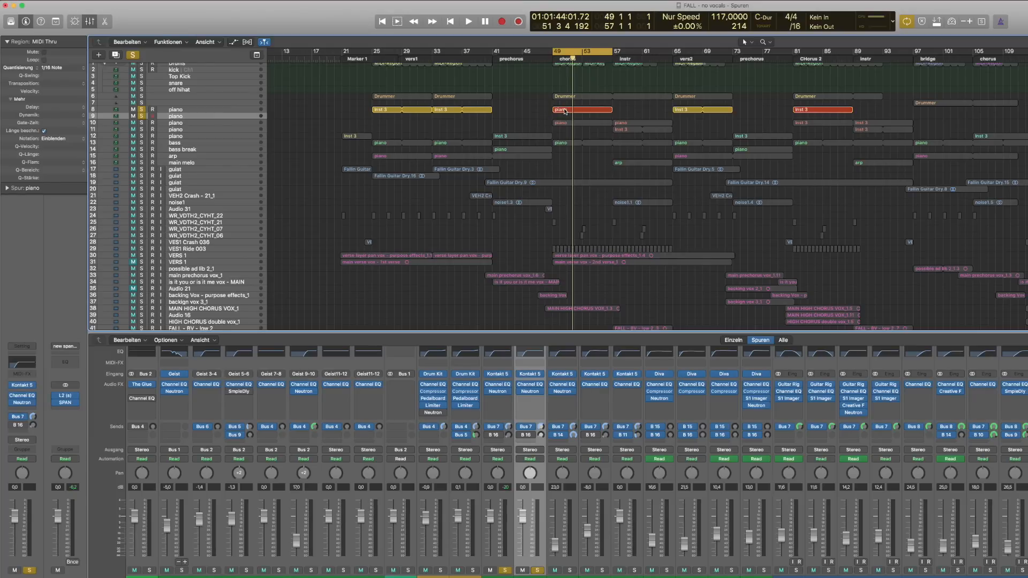
drag(565, 111, 565, 117)
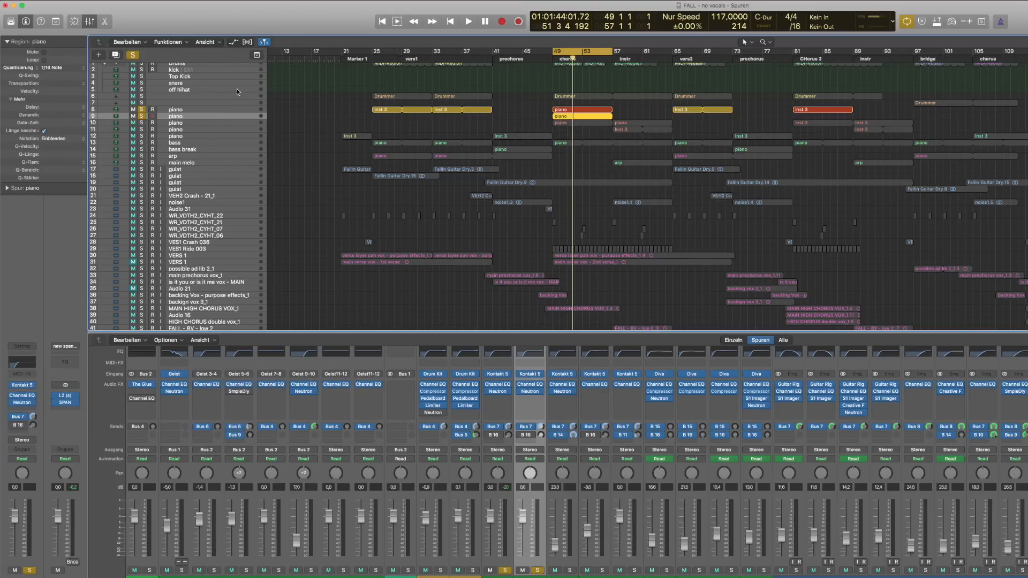
Solo the second piano track and load the EXS24 sampler as its instrument
click(143, 110)
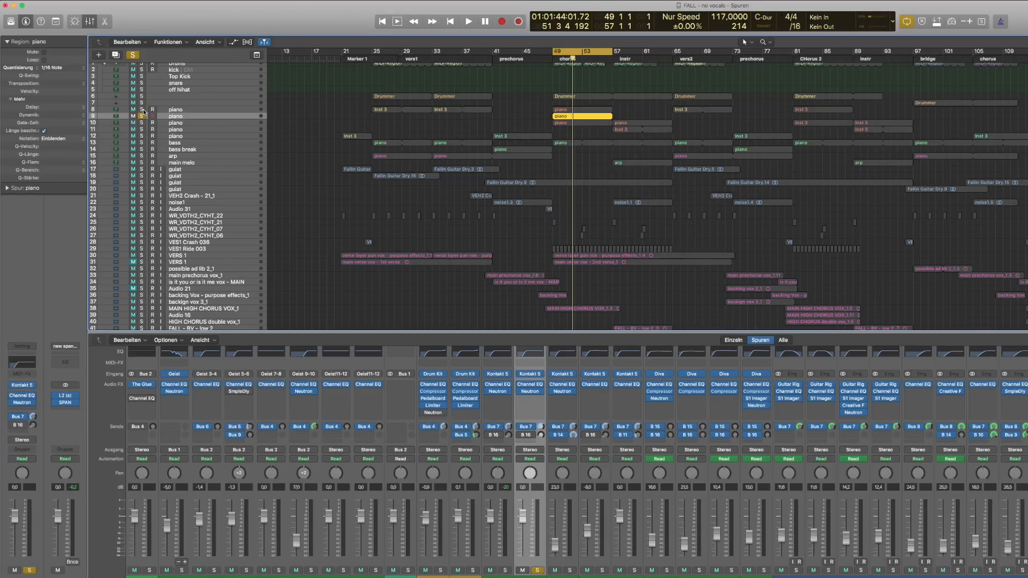
click(34, 387)
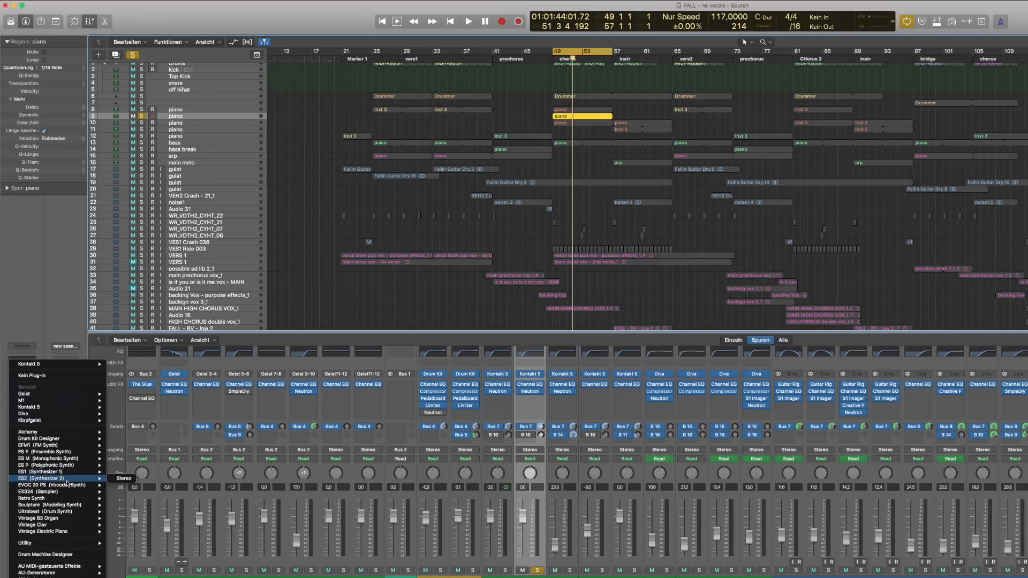
click(127, 501)
Play back the chorus, switching the solo from the EXS24 piano to the Kontakt piano track
key(space)
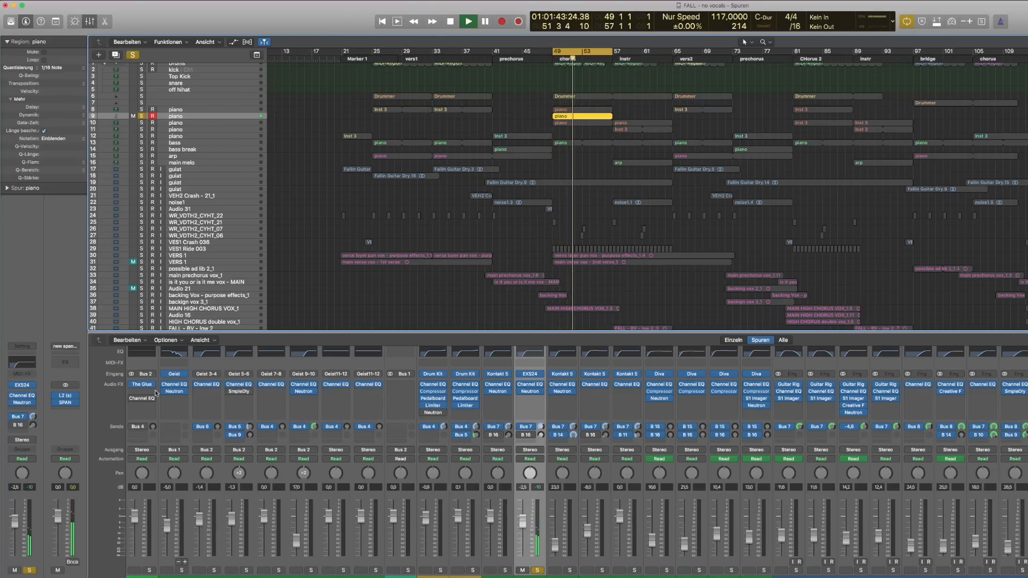
key(space)
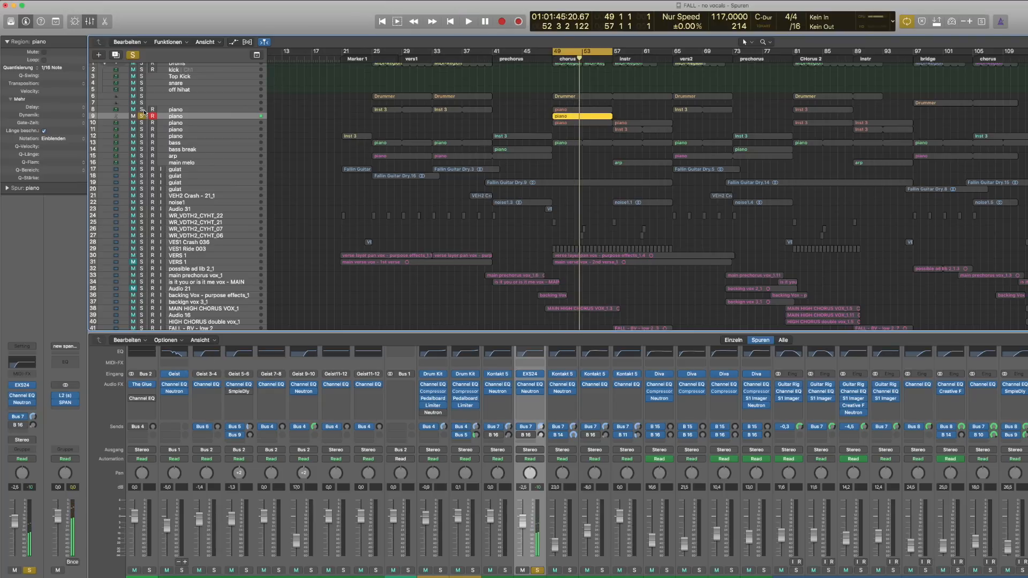
click(141, 109)
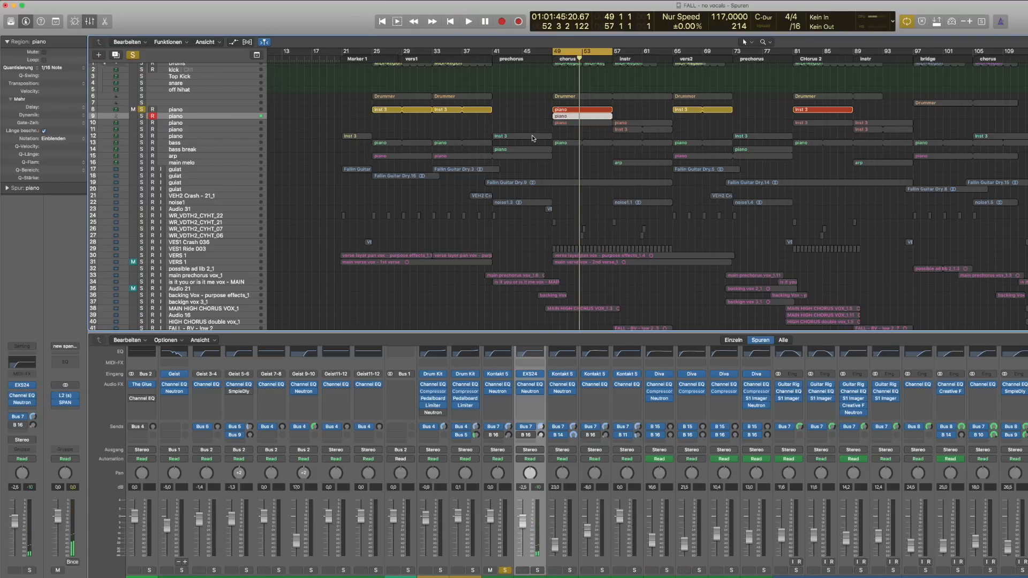
key(space)
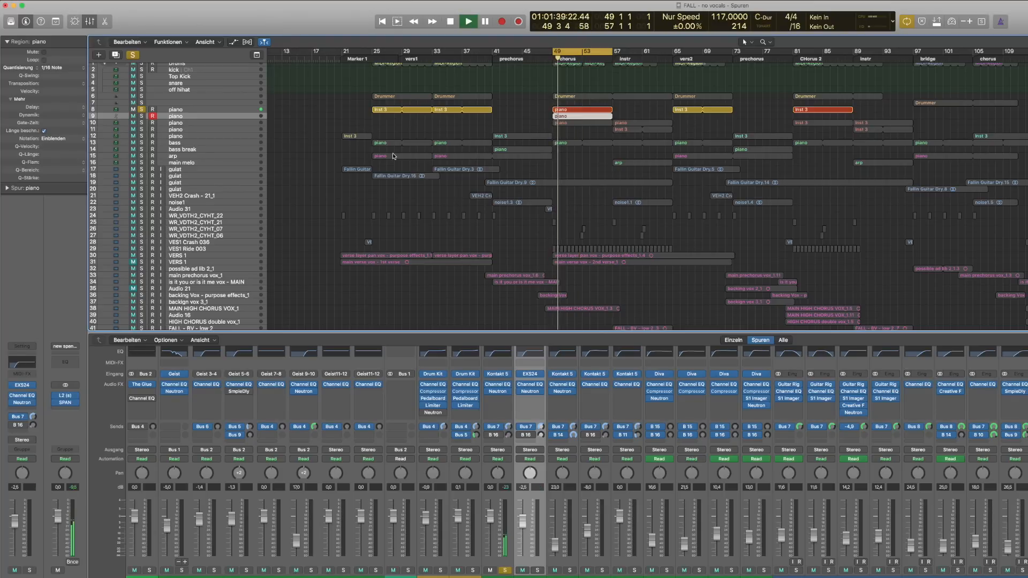
key(space)
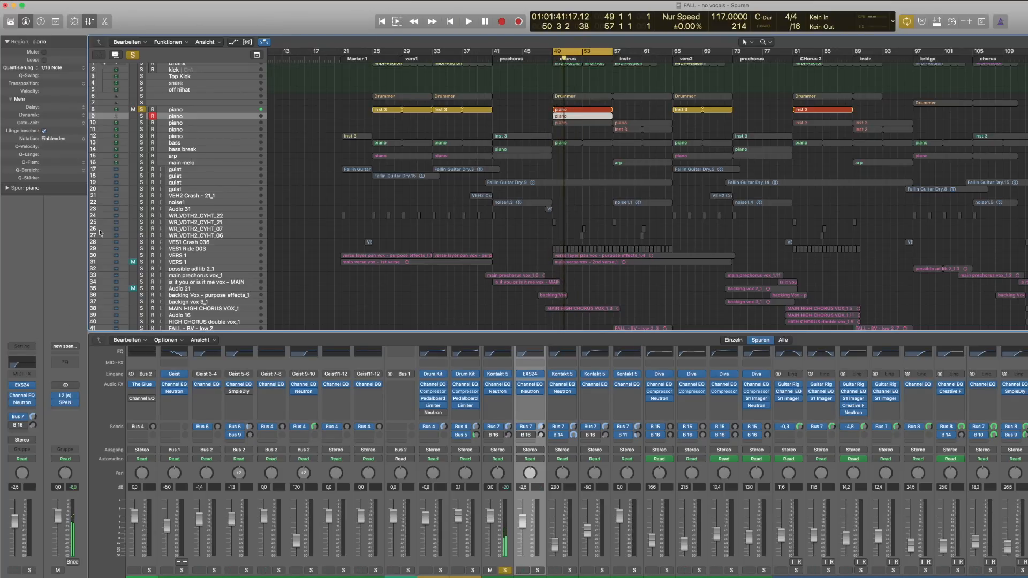
Select the first piano track, open its Kontakt instrument and turn up The Grandeur's Color knob
click(184, 109)
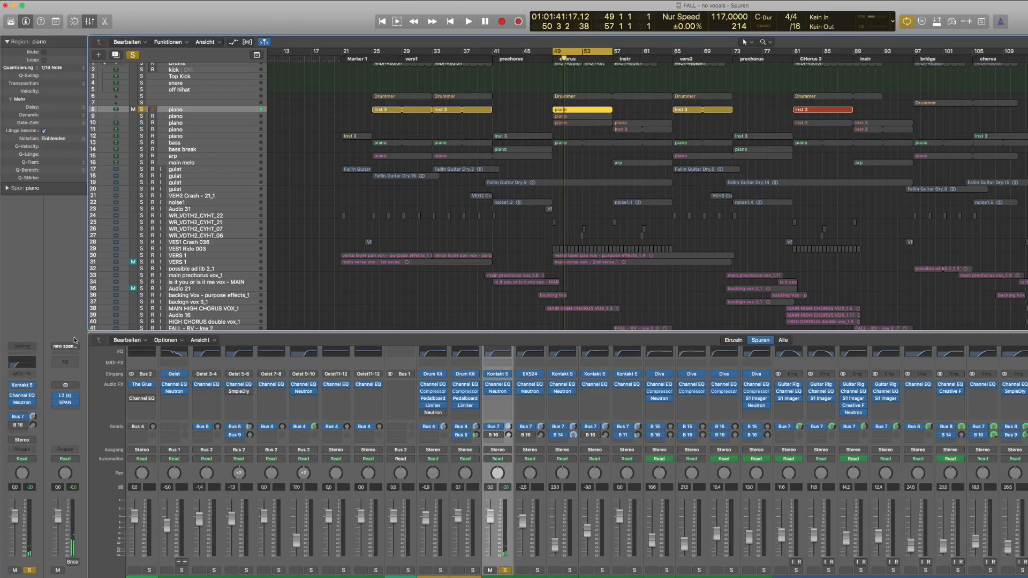
click(23, 385)
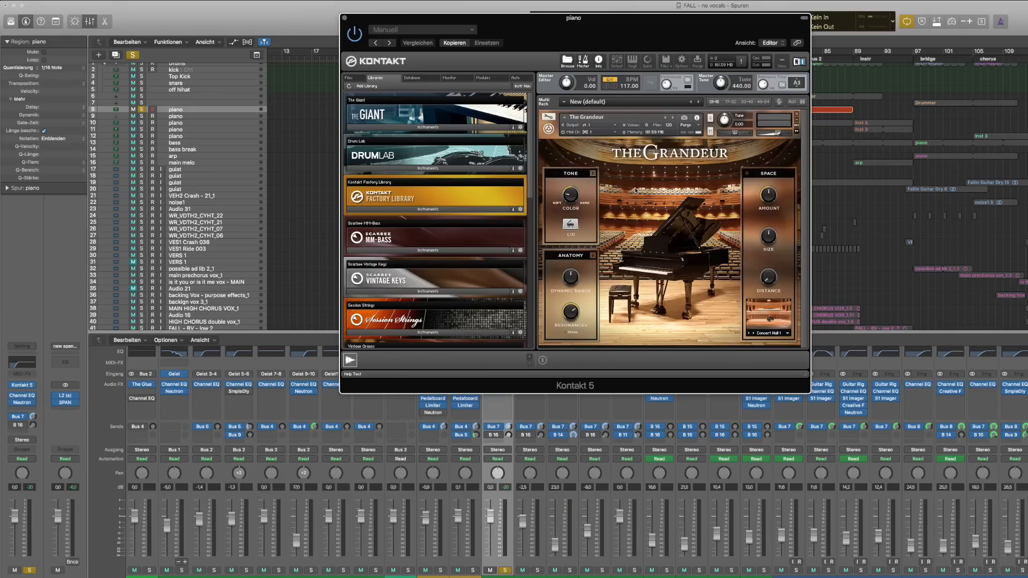
drag(576, 199, 577, 188)
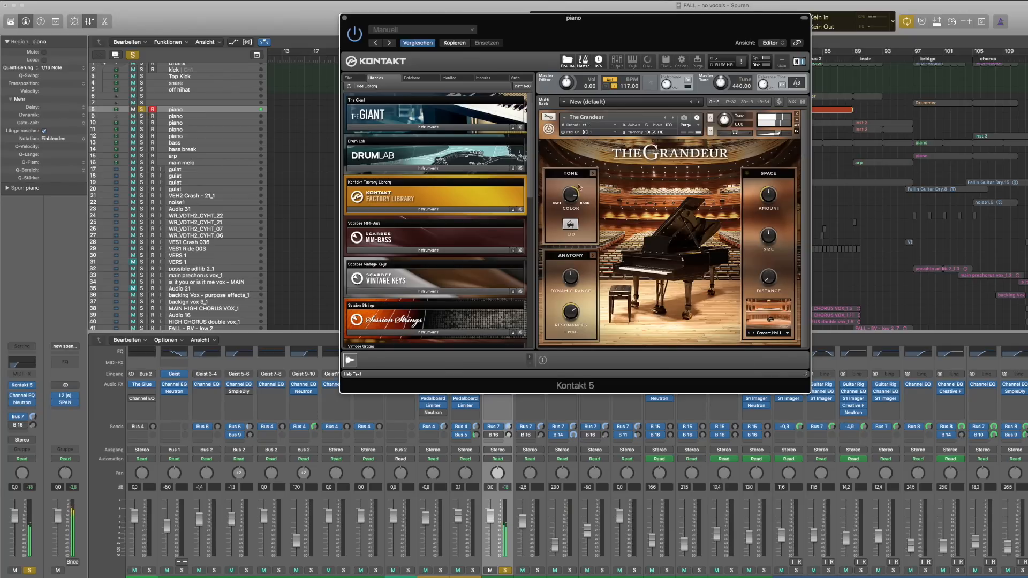
click(346, 19)
Compare the two piano tracks by switching solo between them during playback
click(142, 117)
click(143, 110)
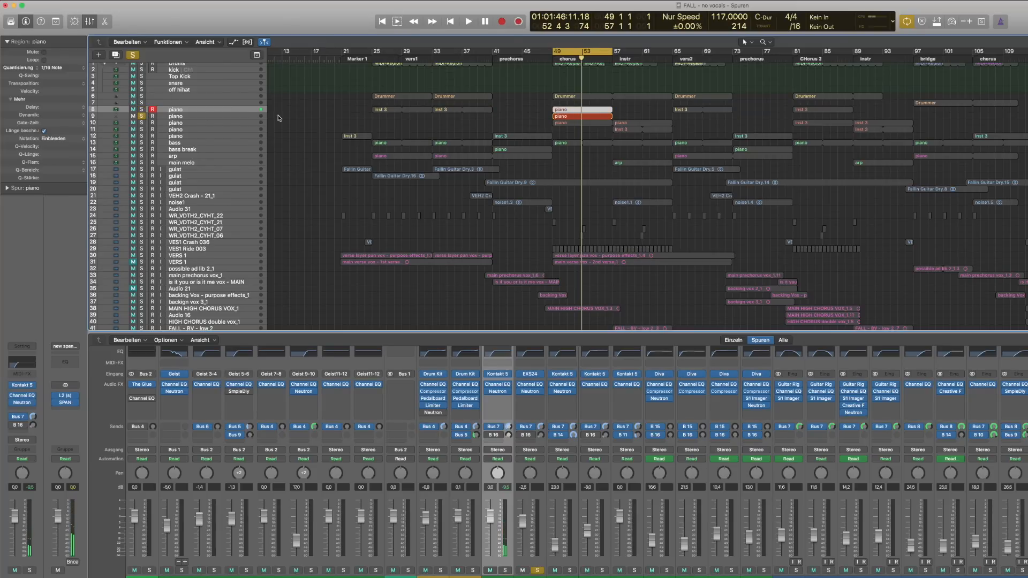
key(space)
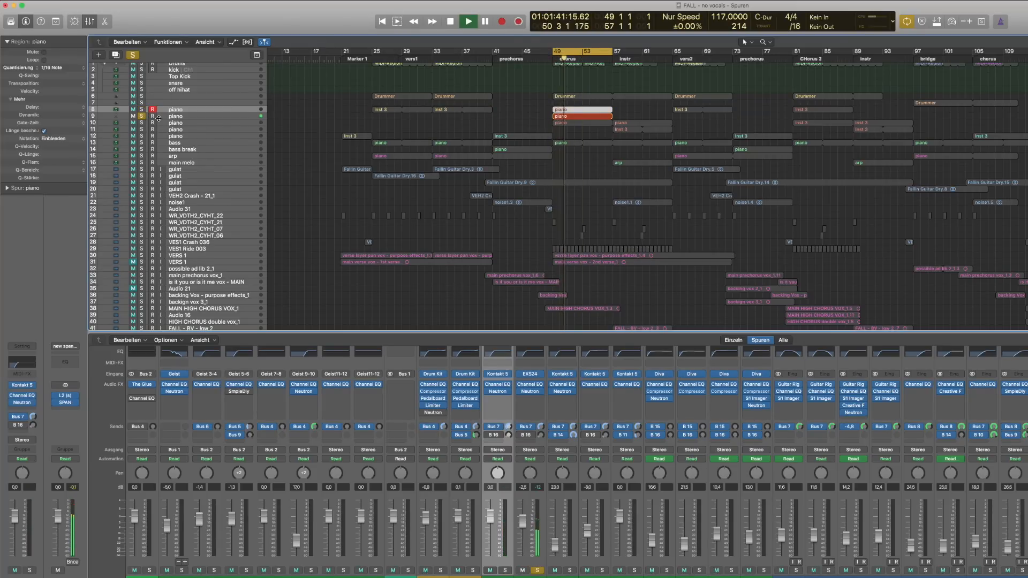
key(space)
click(141, 110)
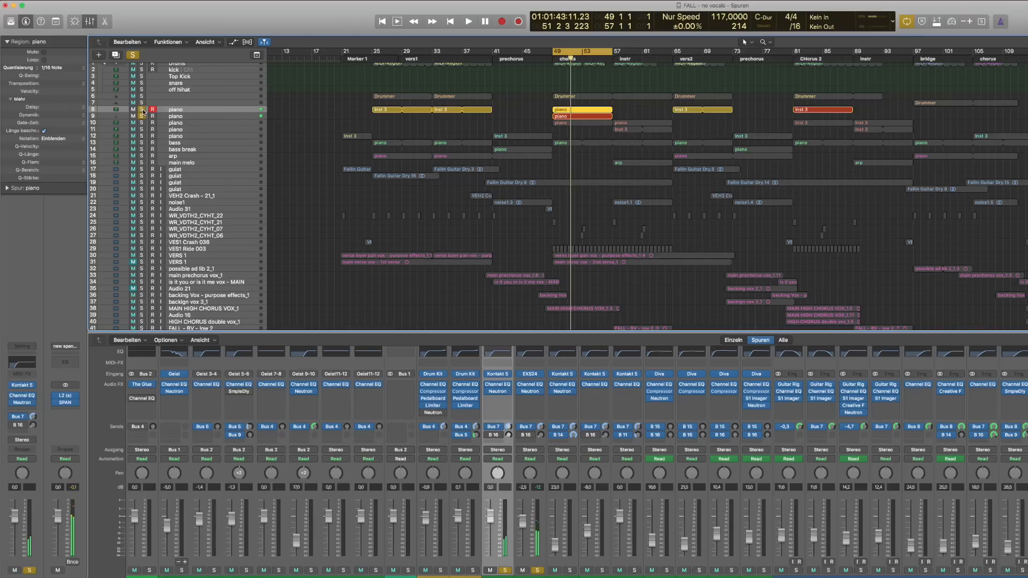
click(142, 116)
key(space)
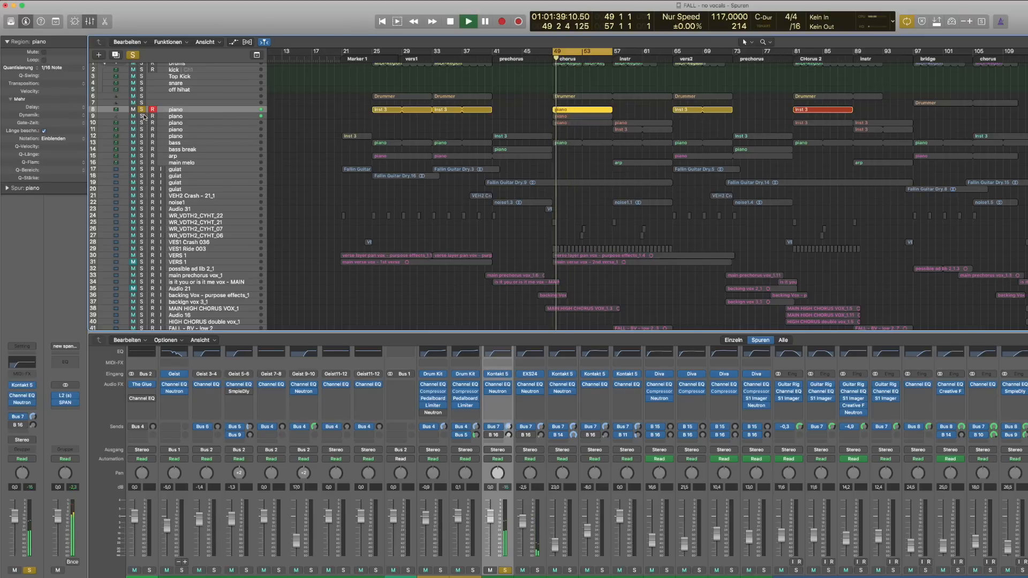
key(space)
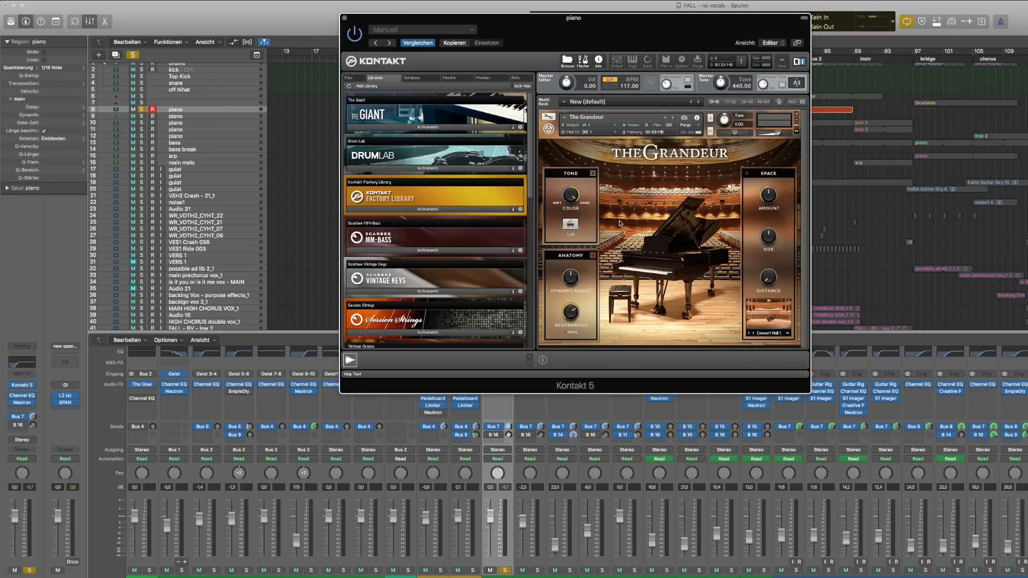
Open and close The Grandeur's Tone and Anatomy detail panels to review their controls
click(593, 174)
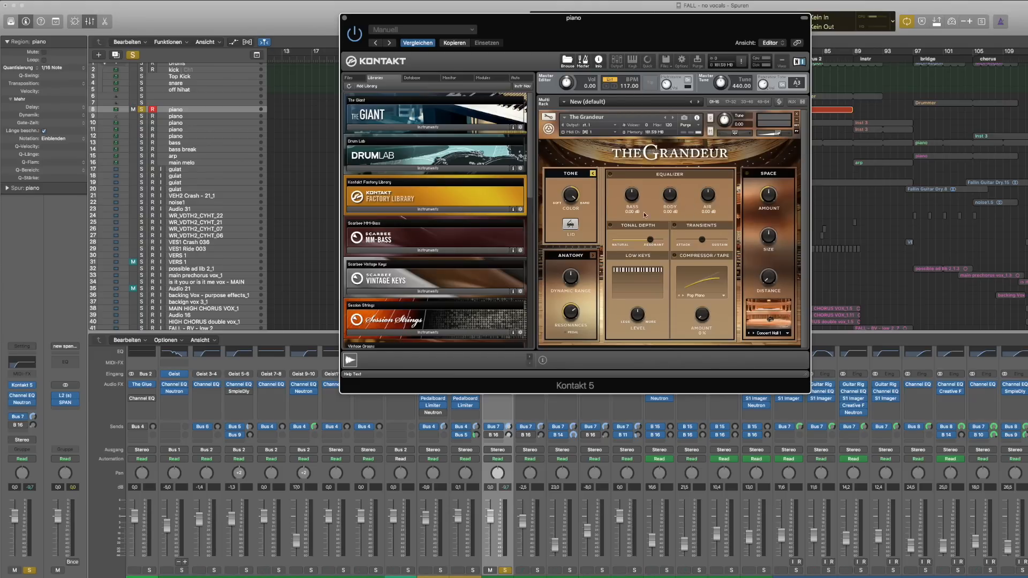
click(593, 174)
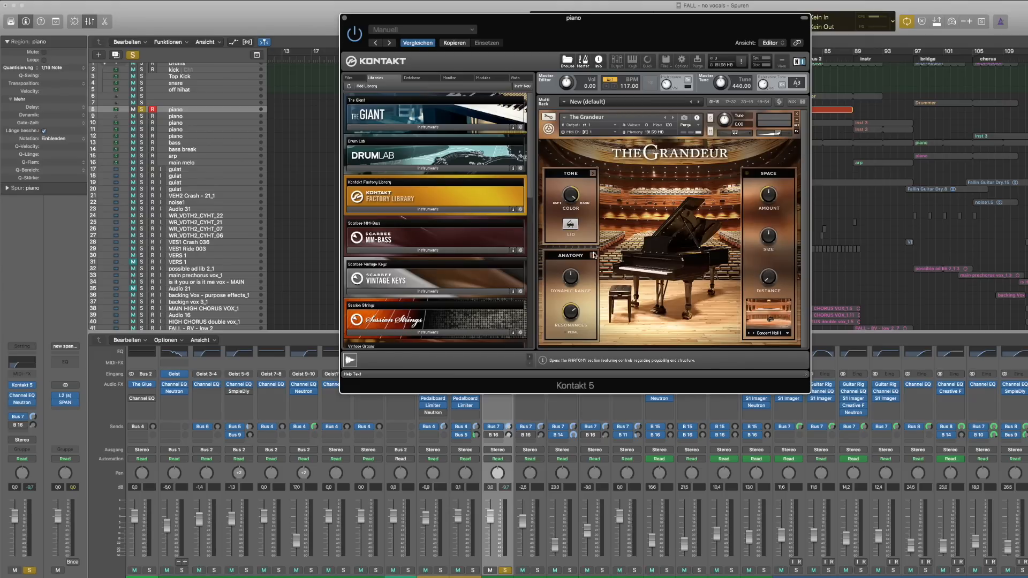
click(593, 256)
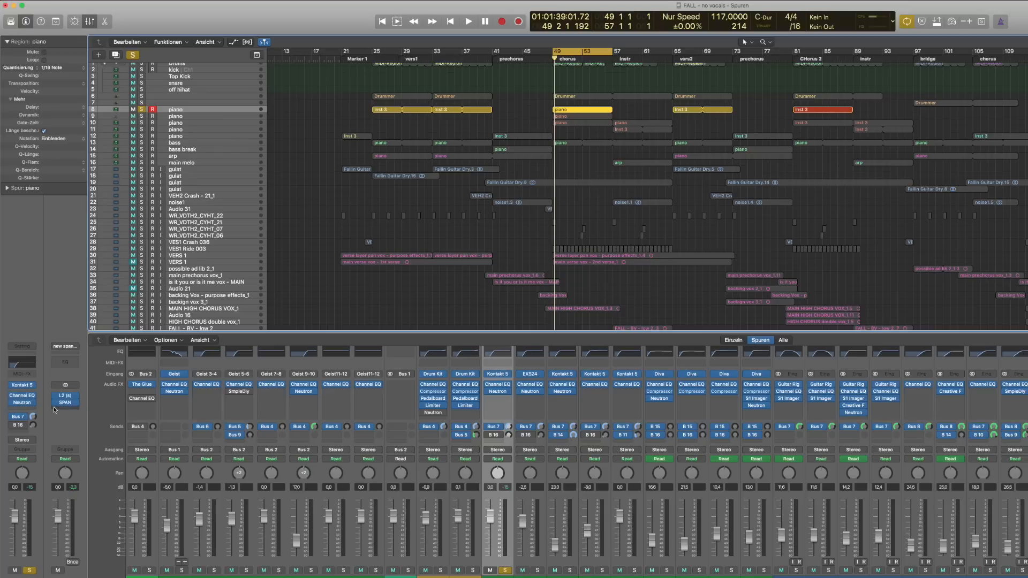
Open and inspect the first piano track's Channel EQ settings
click(22, 396)
drag(818, 140, 579, 138)
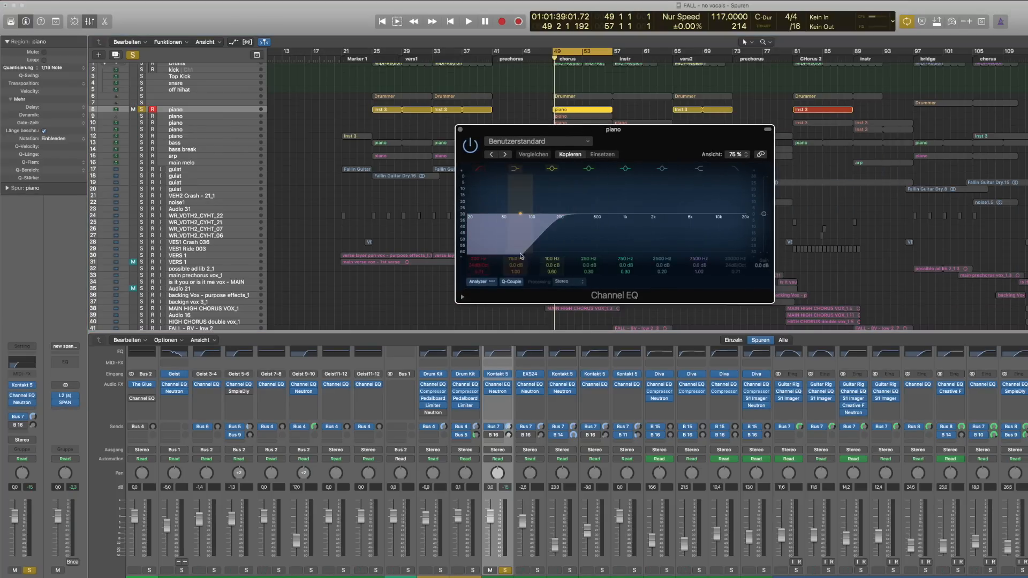
click(459, 130)
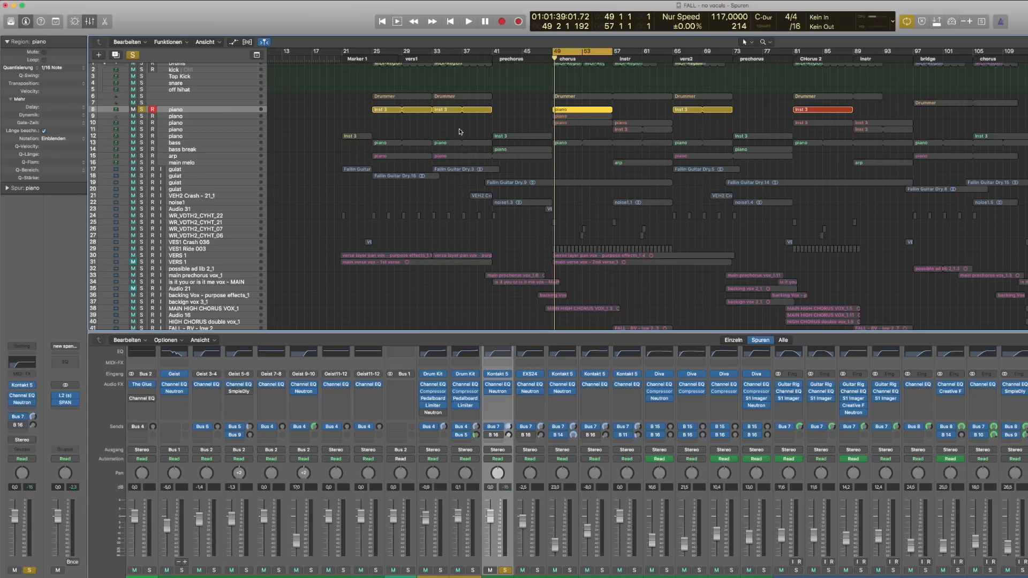
Inspect the Neutron plugin's Equalizer, Compressor 1, Compressor 2 and Exciter modules on the piano track
click(22, 404)
drag(161, 27, 581, 51)
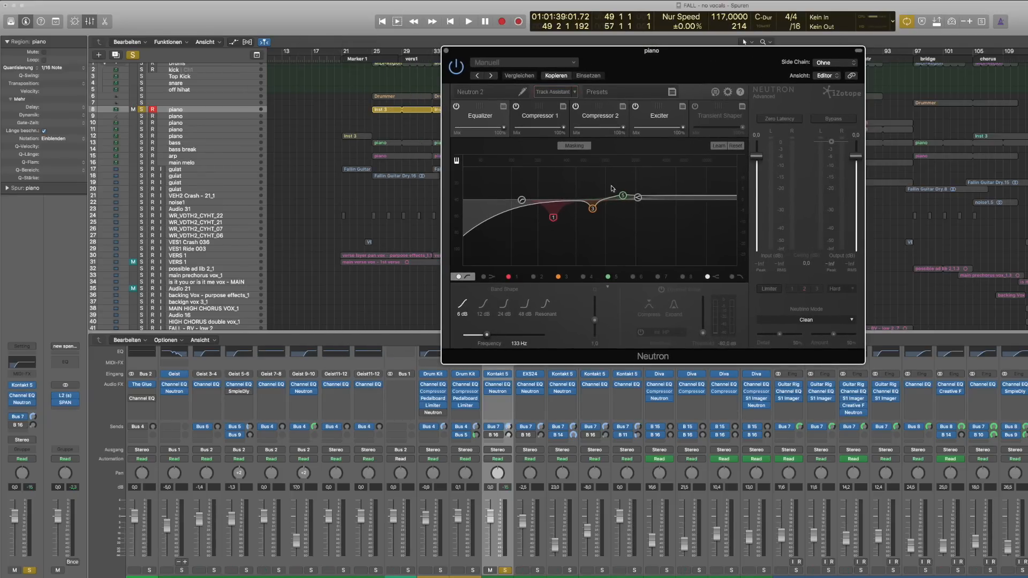
click(537, 116)
click(593, 116)
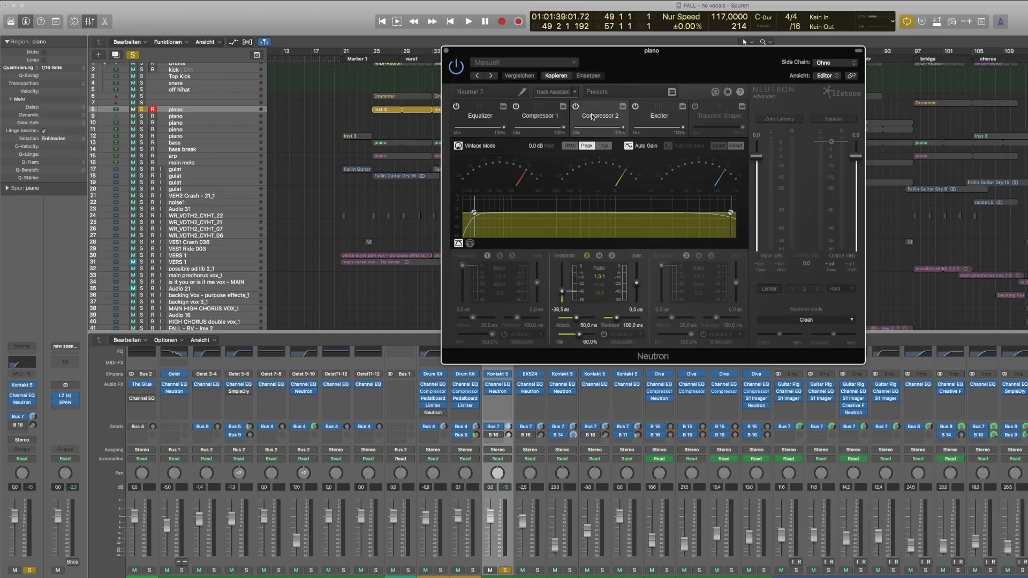
click(658, 119)
click(499, 118)
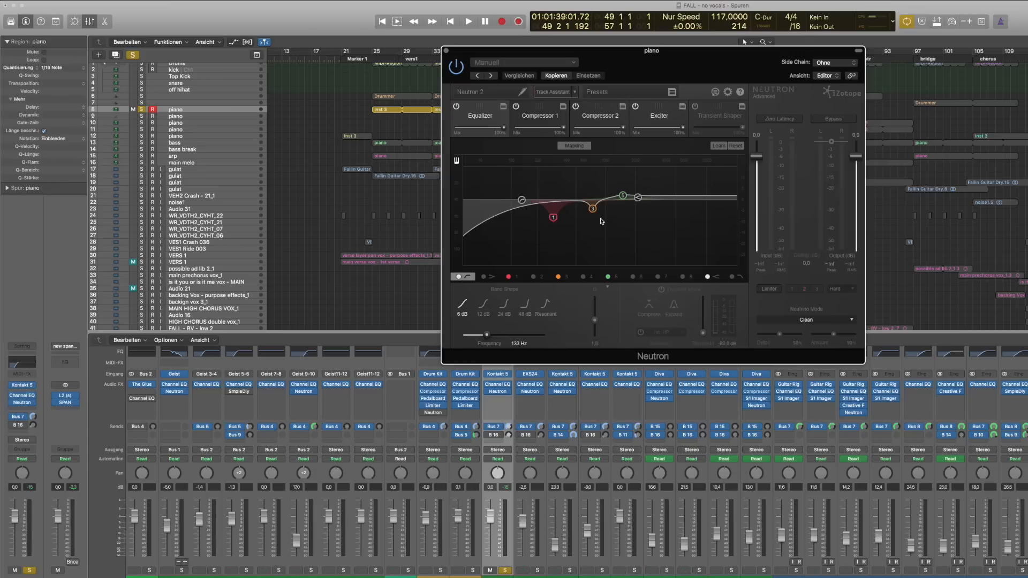
key(super+w)
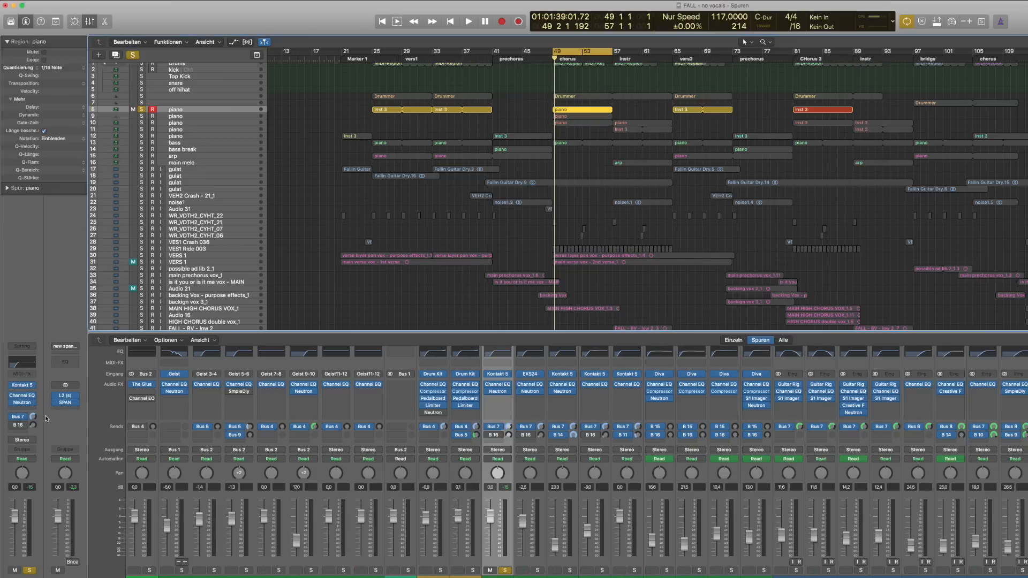
Insert the Waves S1 Imager (s) in stereo into the next free effect slot of the piano track
click(35, 411)
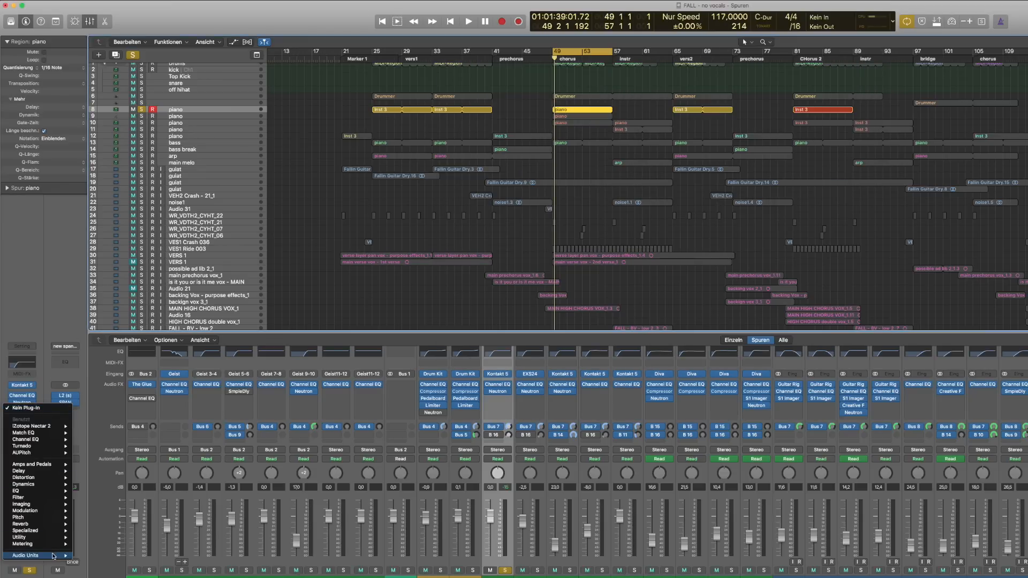
mouse_move(53, 555)
mouse_move(99, 566)
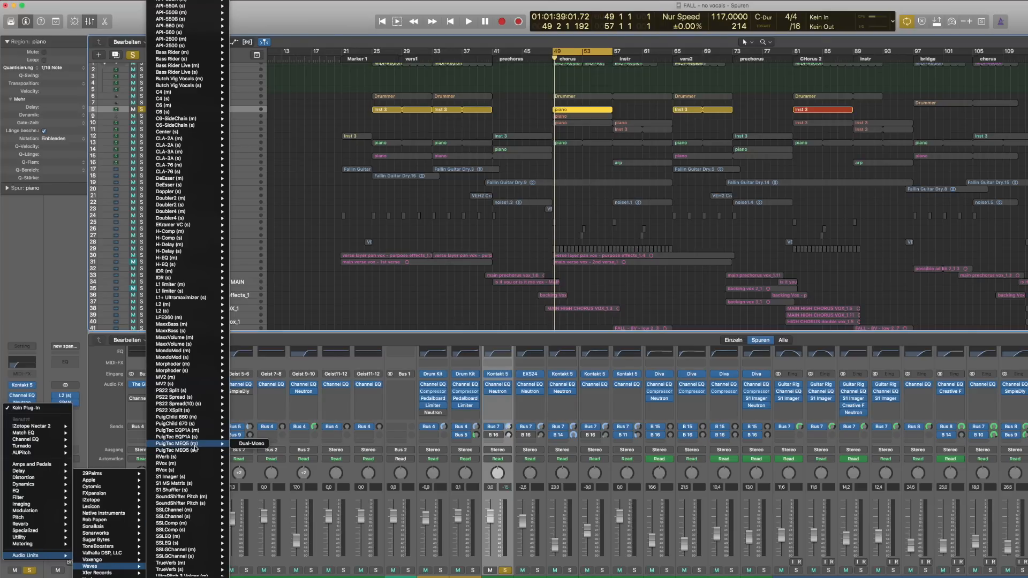
mouse_move(205, 478)
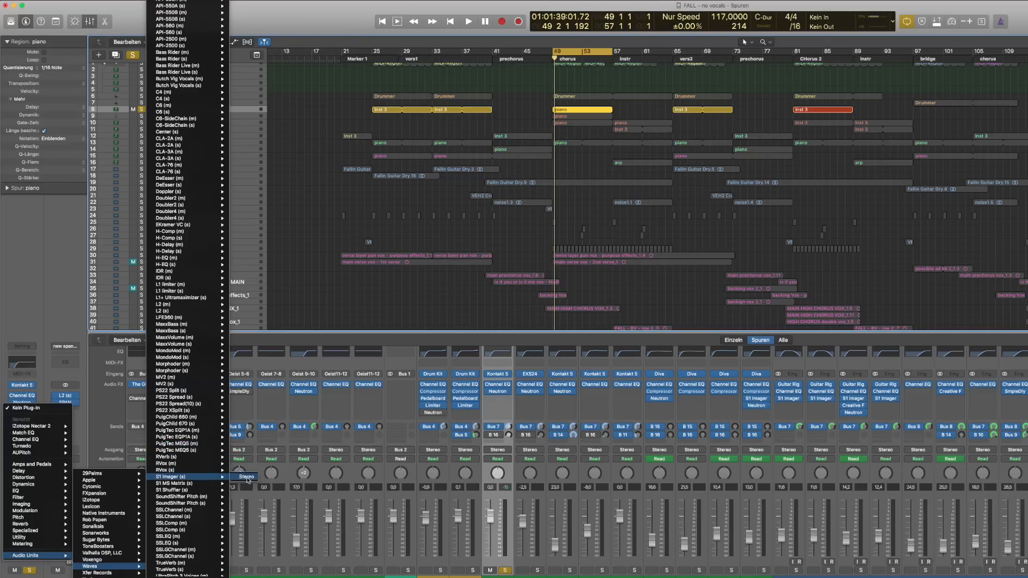
click(247, 477)
Raise the S1 Imager's width fader to widen the piano and play back the chorus
drag(158, 47, 691, 200)
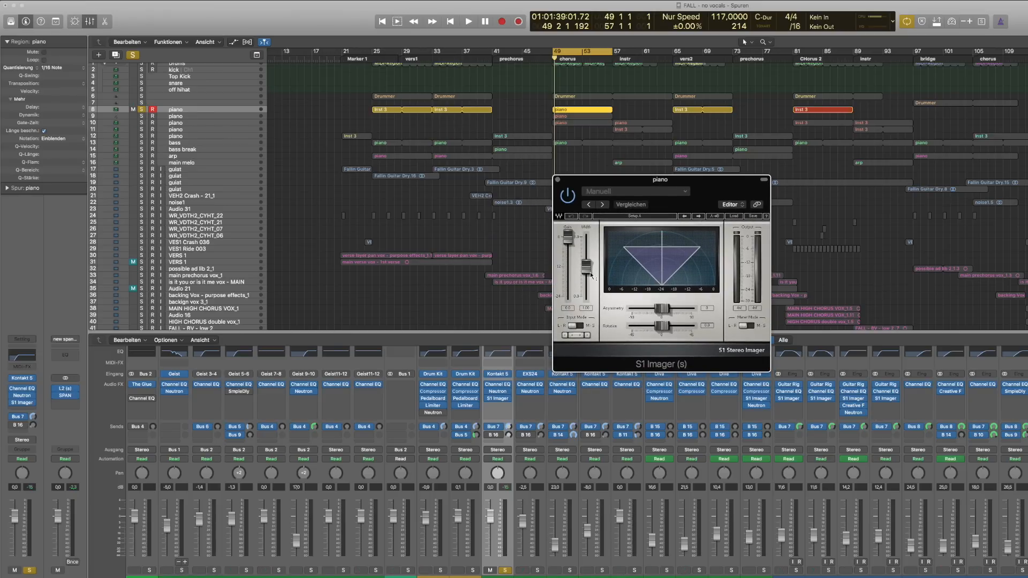
drag(589, 269, 589, 258)
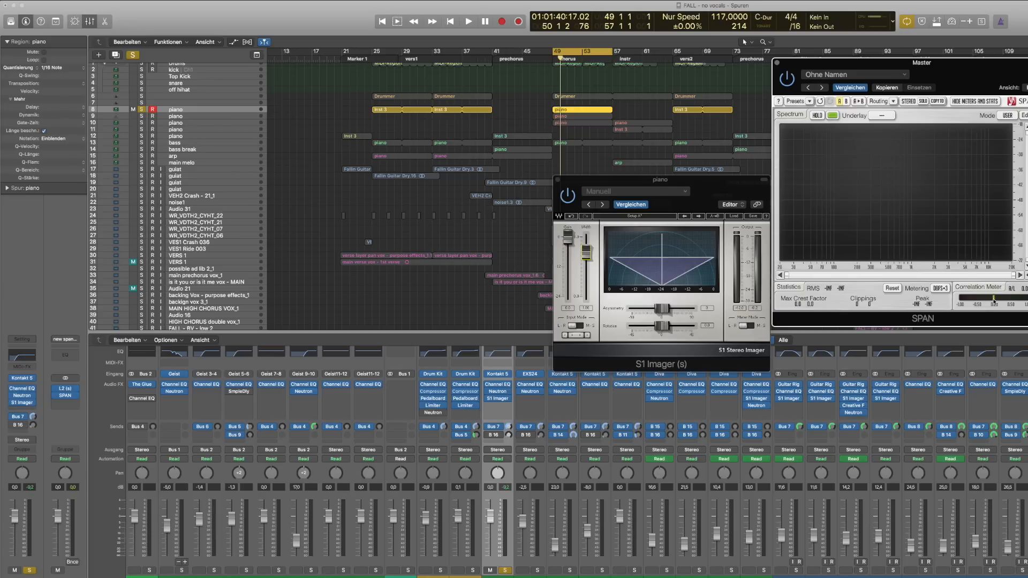
key(space)
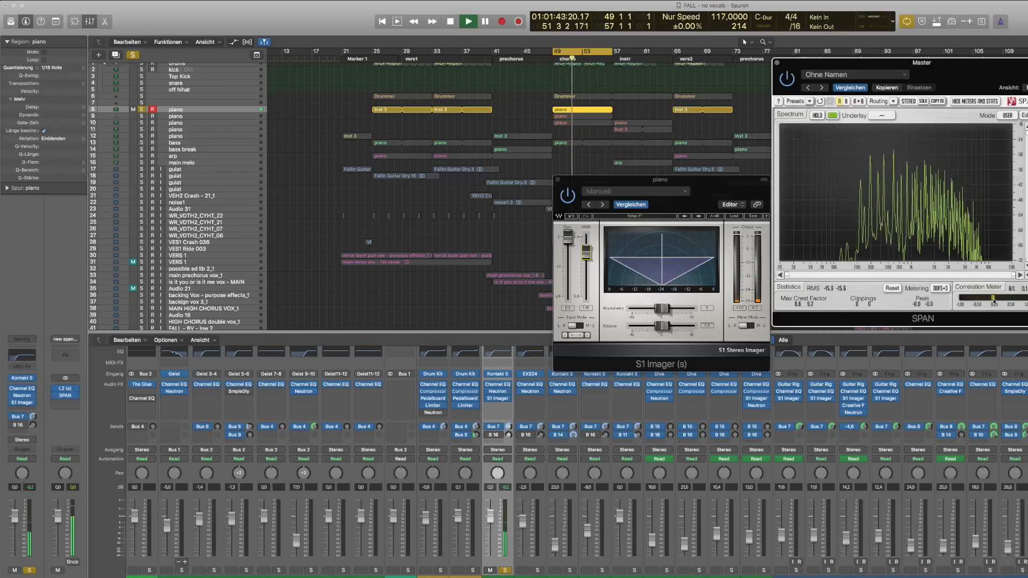
key(space)
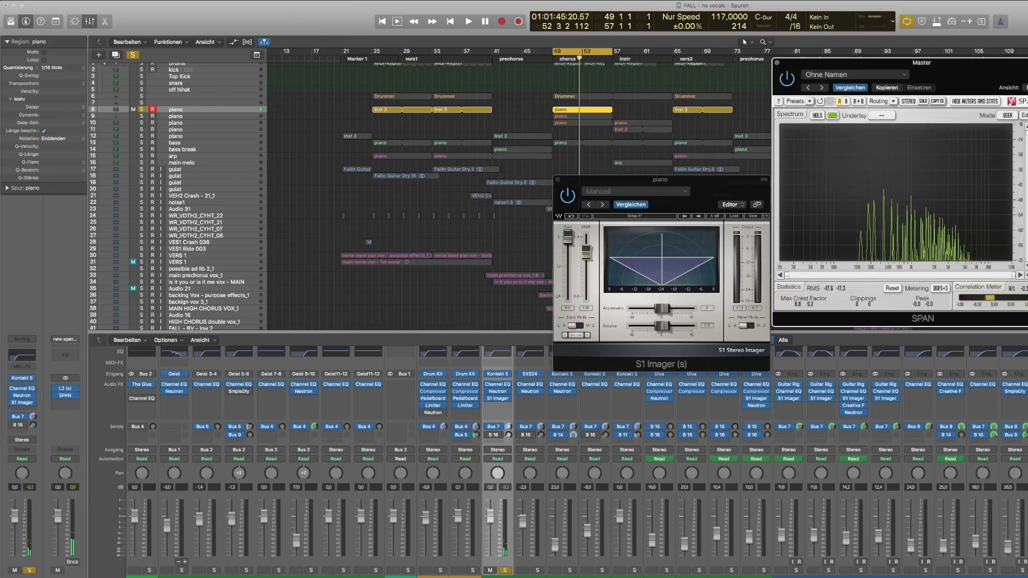
Lower the S1 Imager's width fader slightly and play back again
drag(588, 255, 588, 259)
key(space)
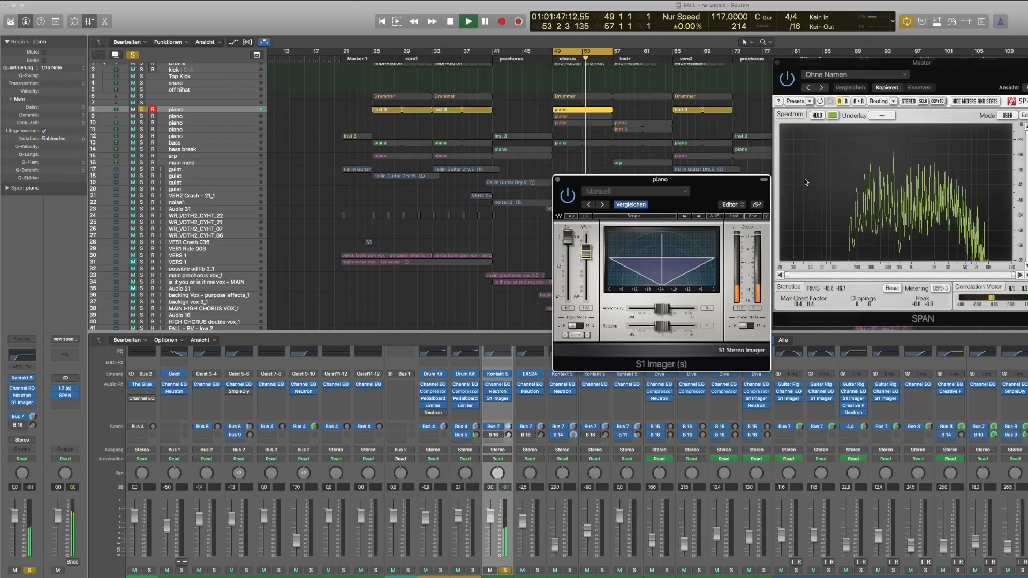
key(space)
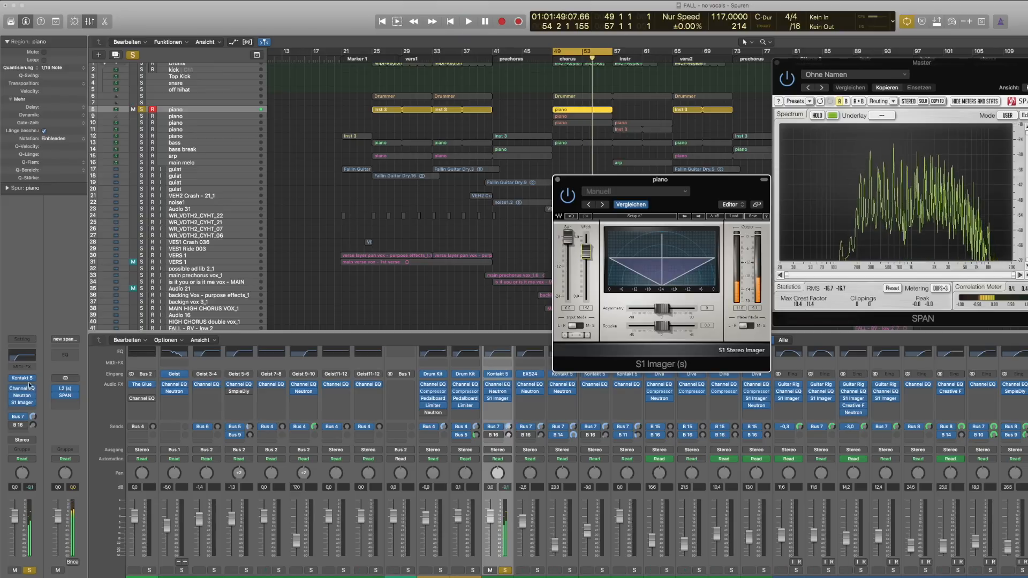
Open the Kontakt instrument on the first piano track
click(23, 378)
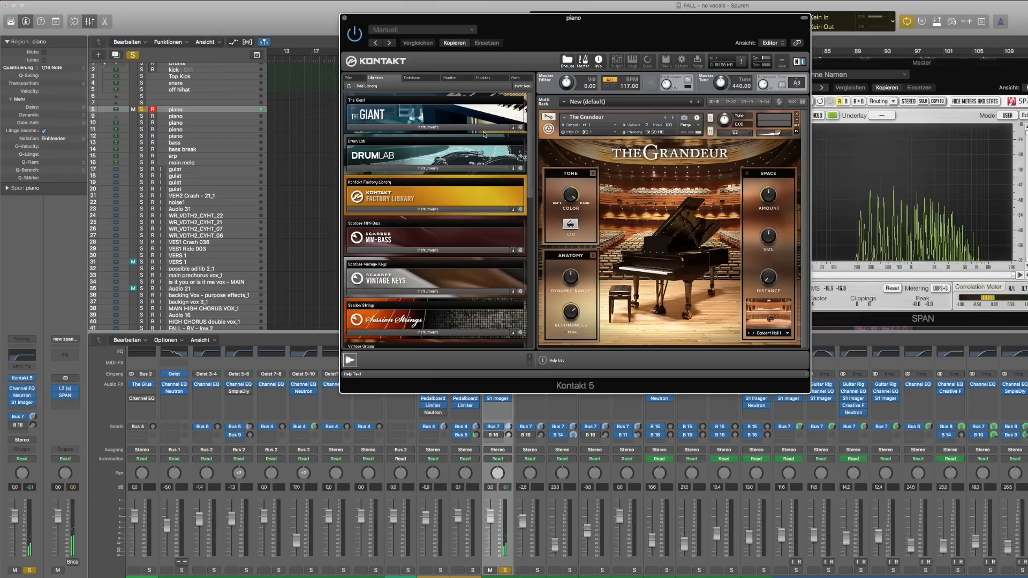
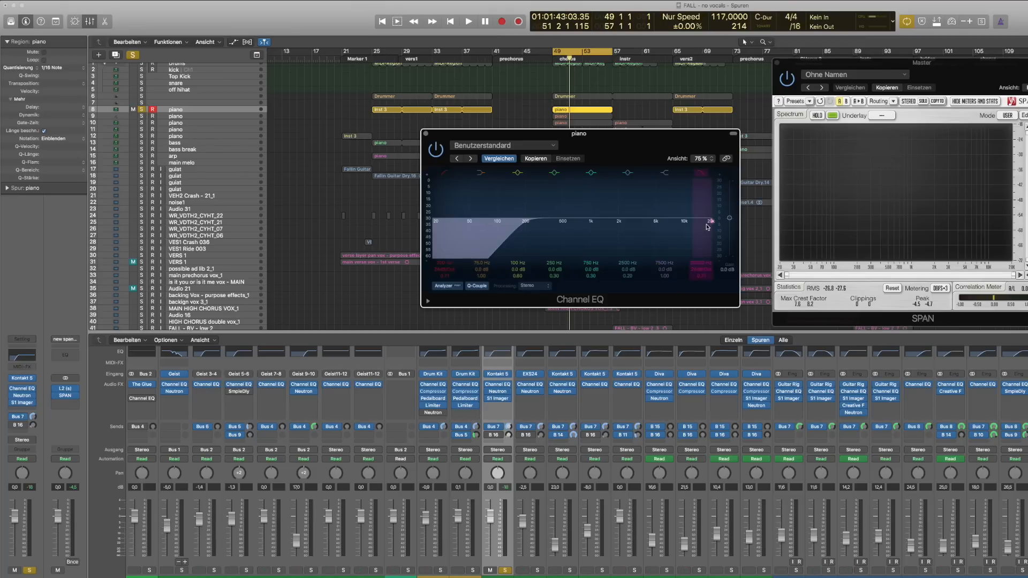
Pull the piano Channel EQ's high-cut band down to 790 Hz while auditioning playback
drag(708, 230, 589, 244)
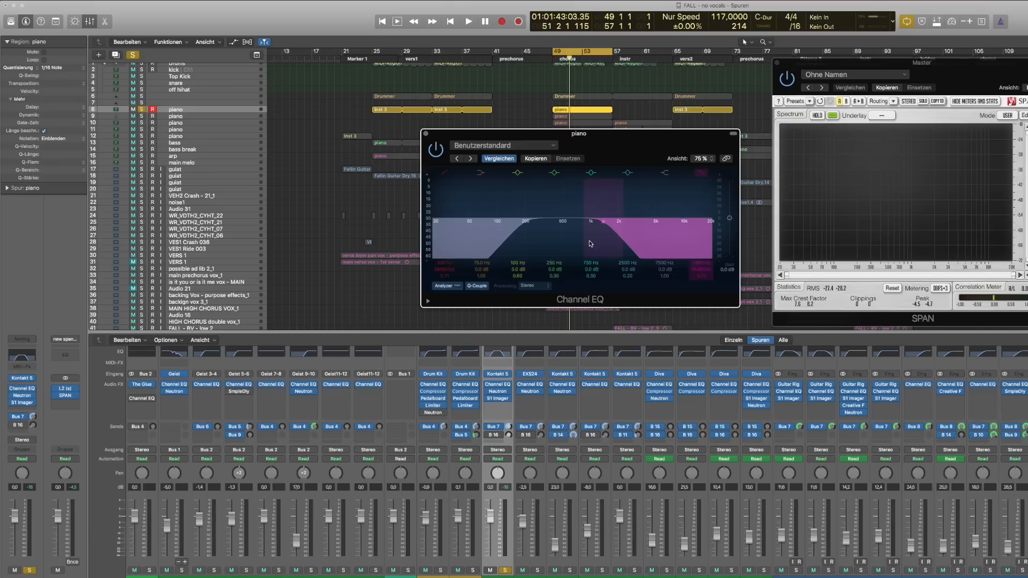
key(space)
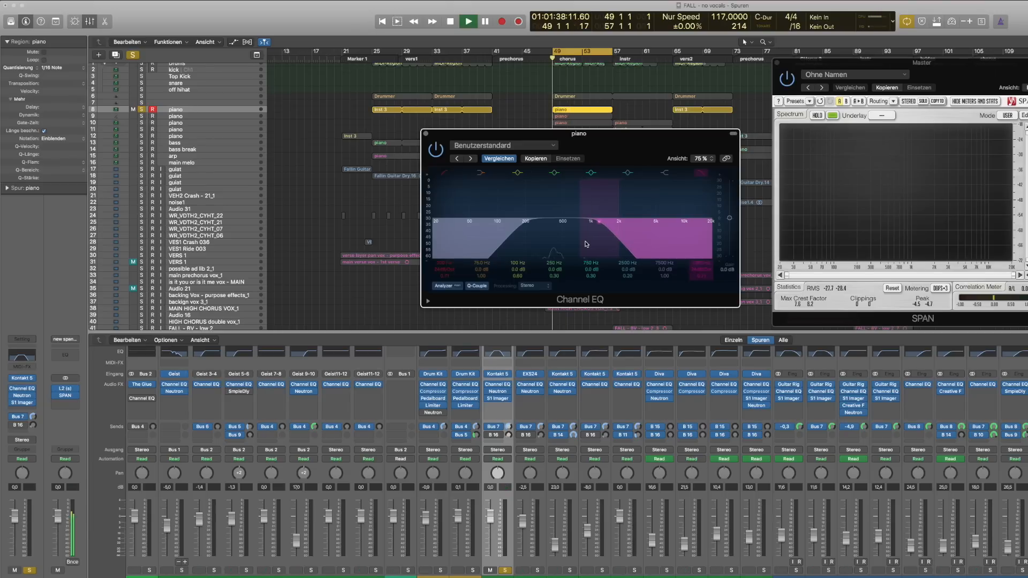
drag(703, 266, 702, 295)
key(space)
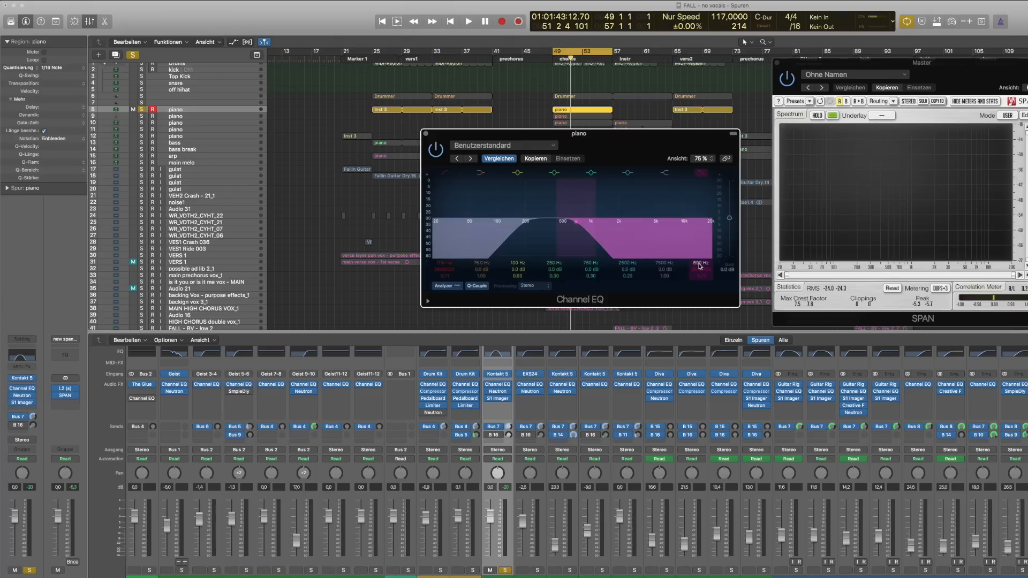
Play back and raise the Channel EQ's high-cut frequency to about 4600 Hz
key(space)
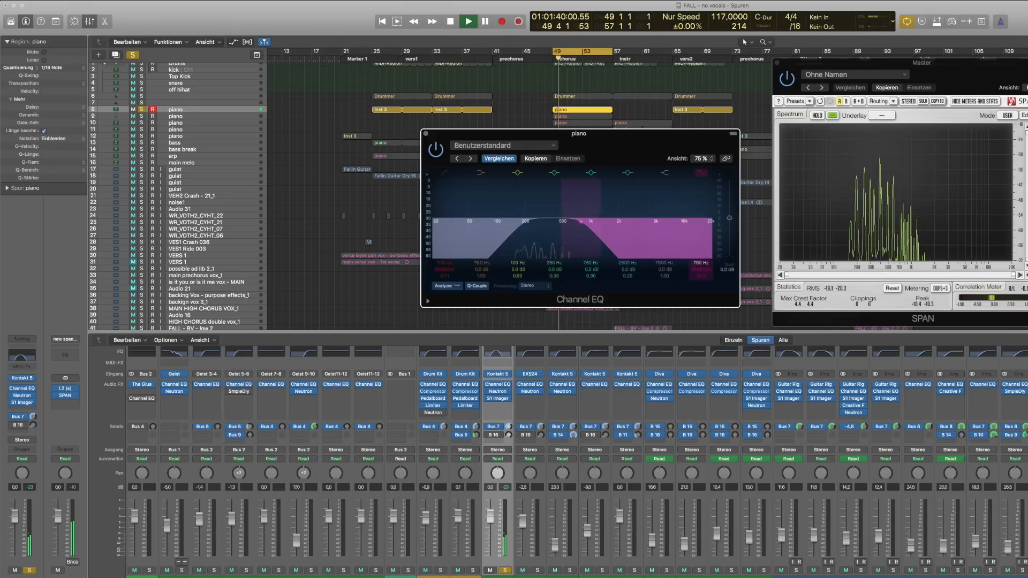
drag(586, 220, 655, 220)
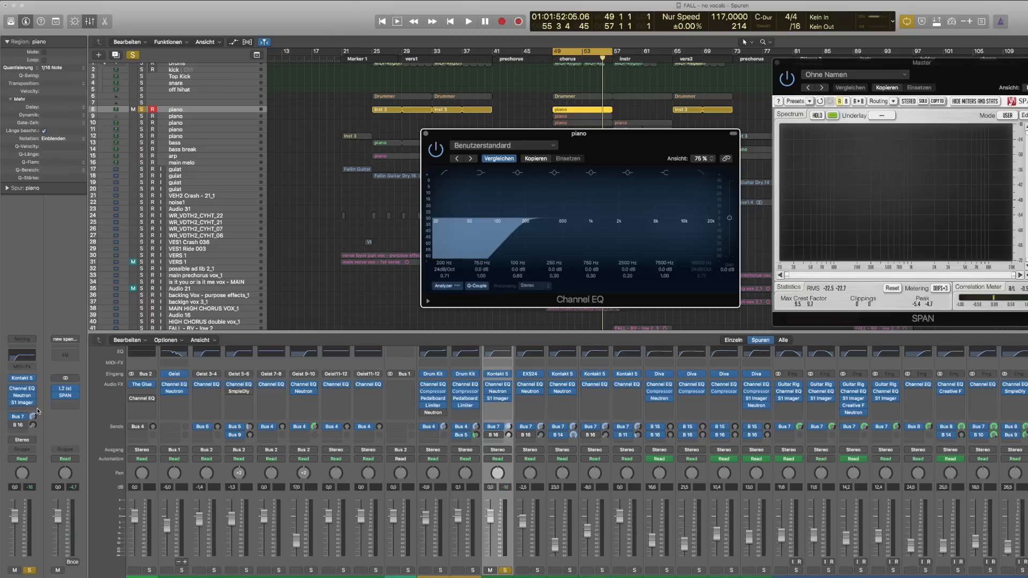
Insert the Sonalksis Creative Filter (Stereo) into the next free effect slot of the piano track
click(36, 410)
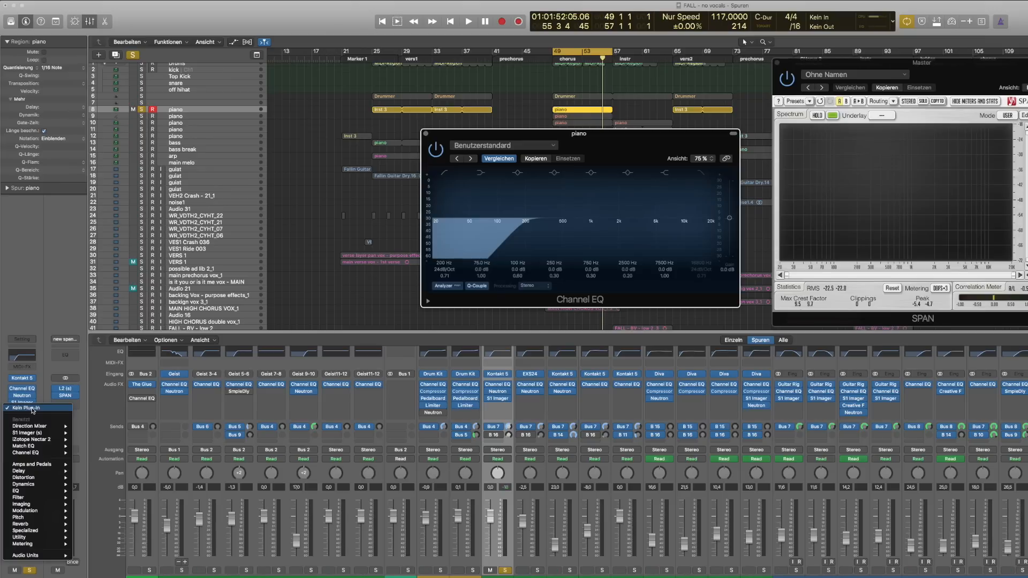
mouse_move(32, 555)
mouse_move(115, 568)
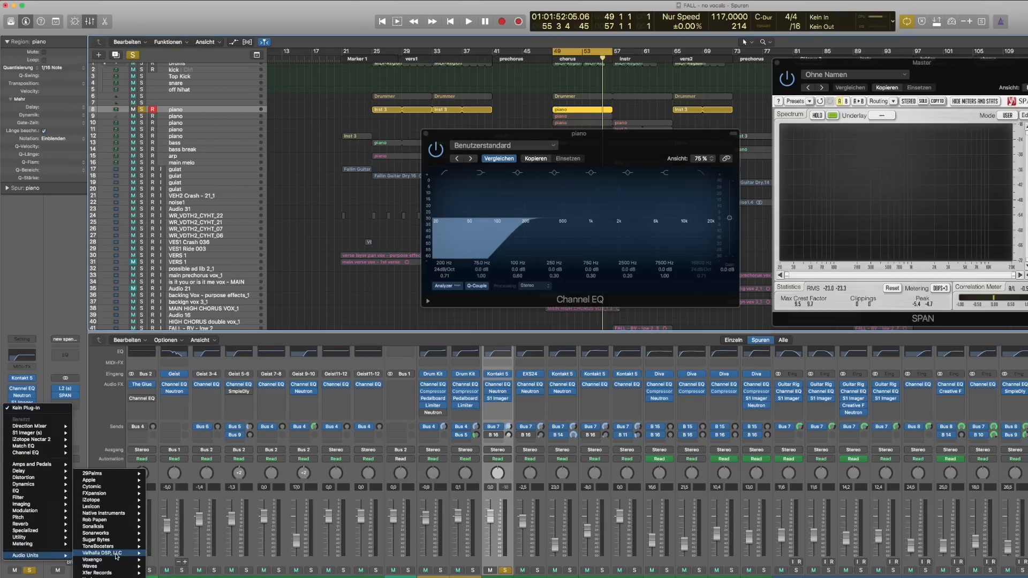
mouse_move(122, 534)
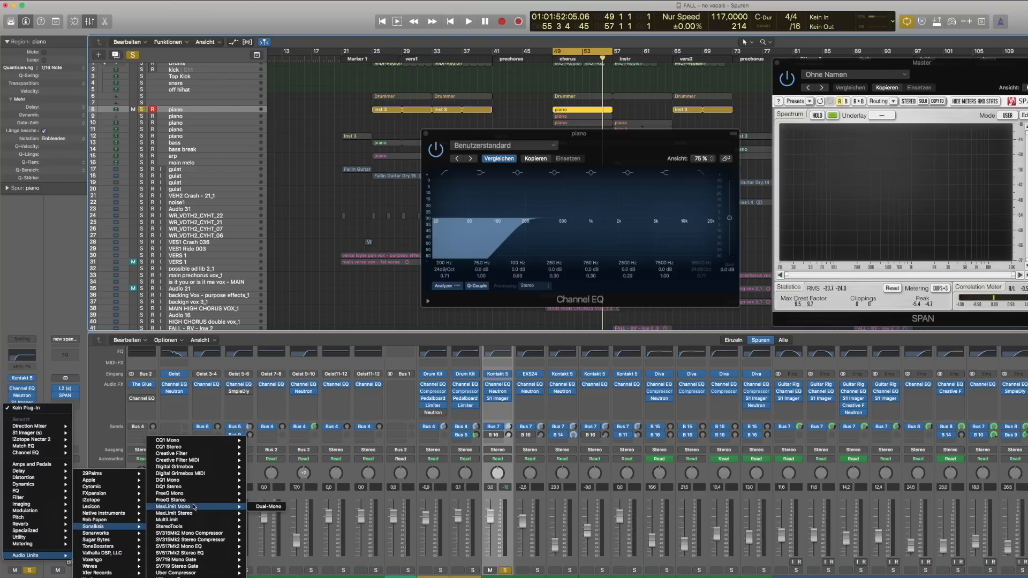
mouse_move(212, 455)
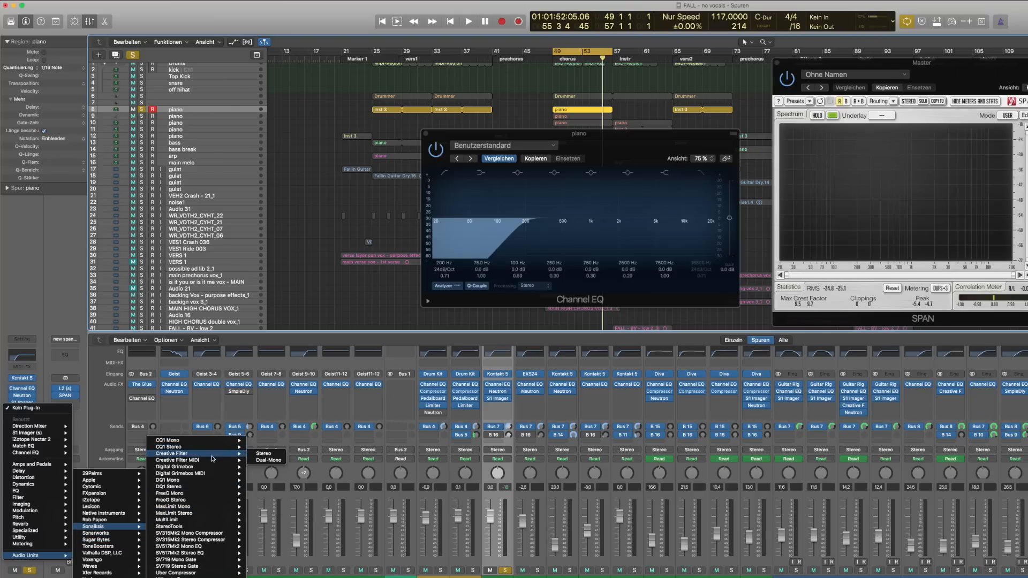
click(279, 455)
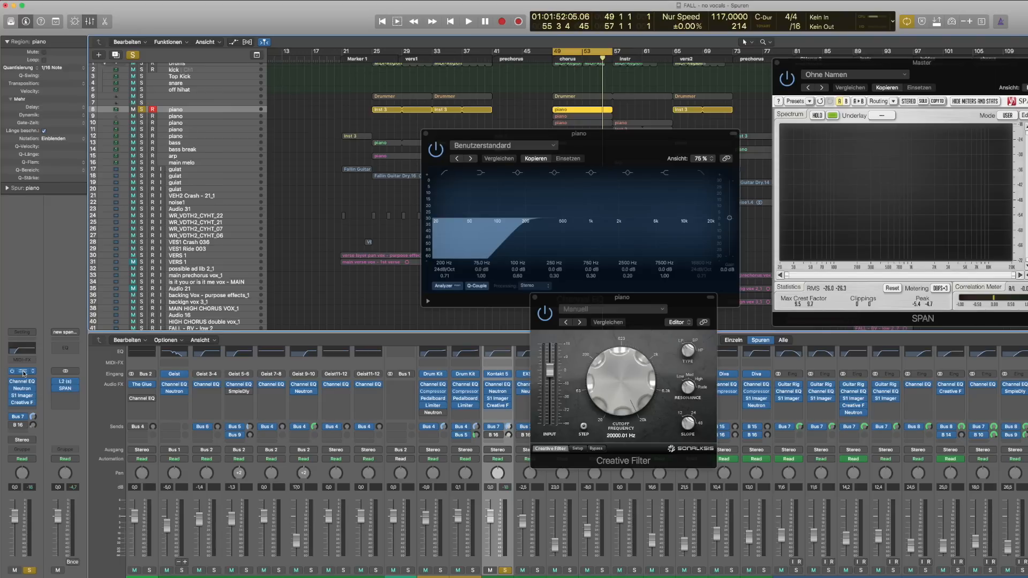
Open the Kontakt instrument on the piano track to check The Grandeur, then close it
click(23, 371)
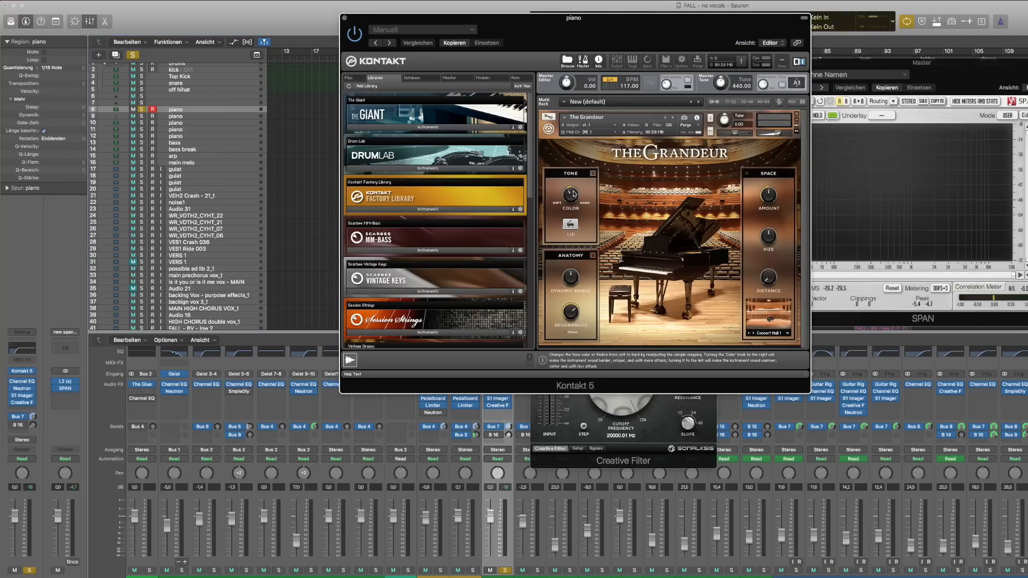
click(343, 18)
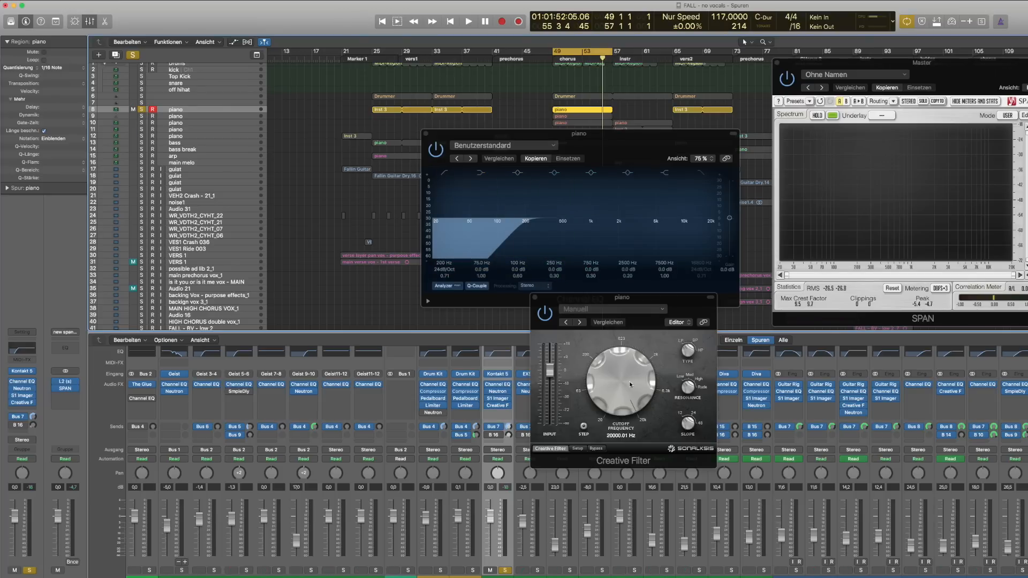
Play back and turn the Creative Filter's cutoff frequency knob
key(space)
drag(627, 382, 622, 353)
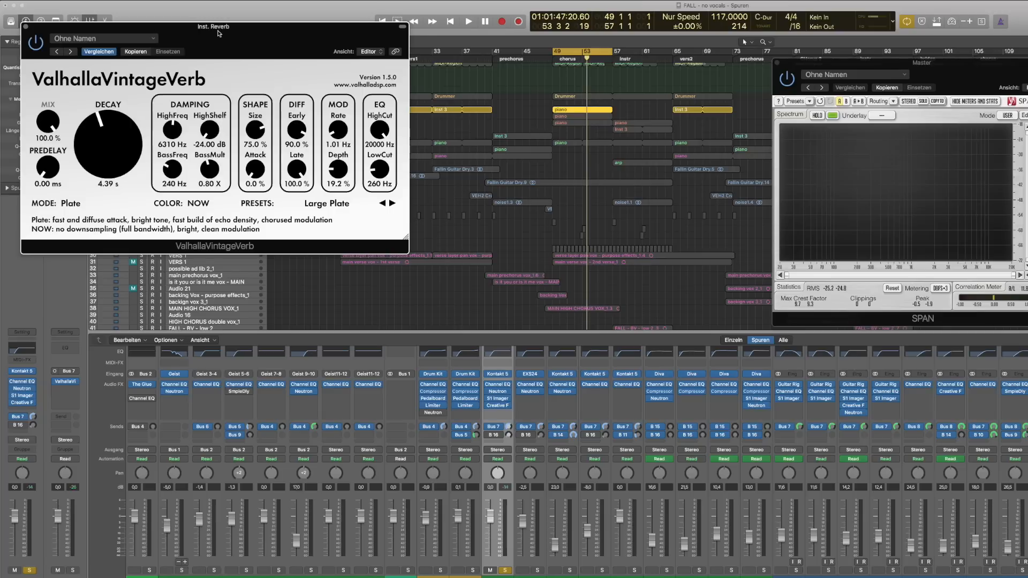
drag(218, 33, 559, 162)
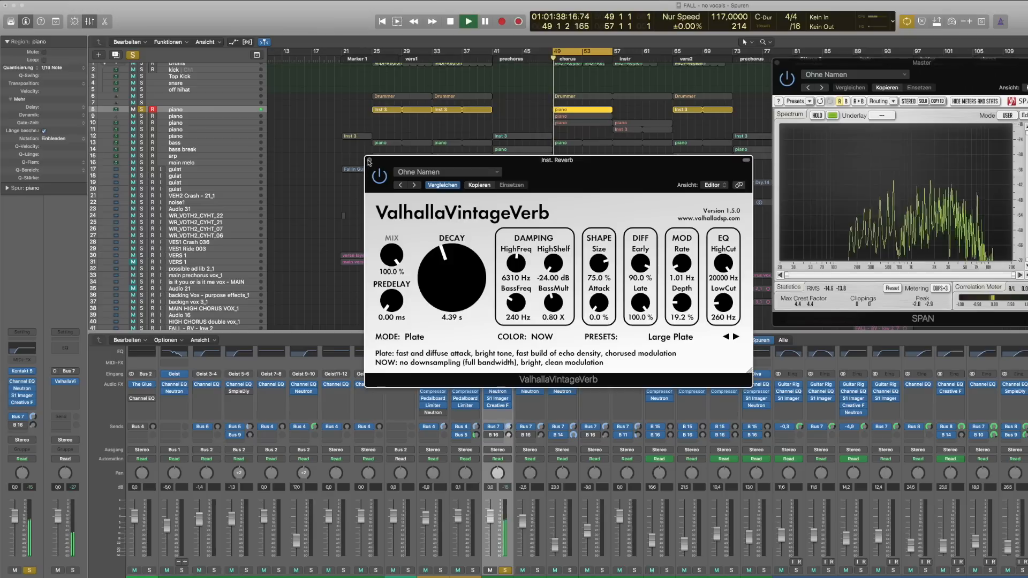
Close the plugin windows and extend the cycle region to span bars 49 to 73
click(369, 160)
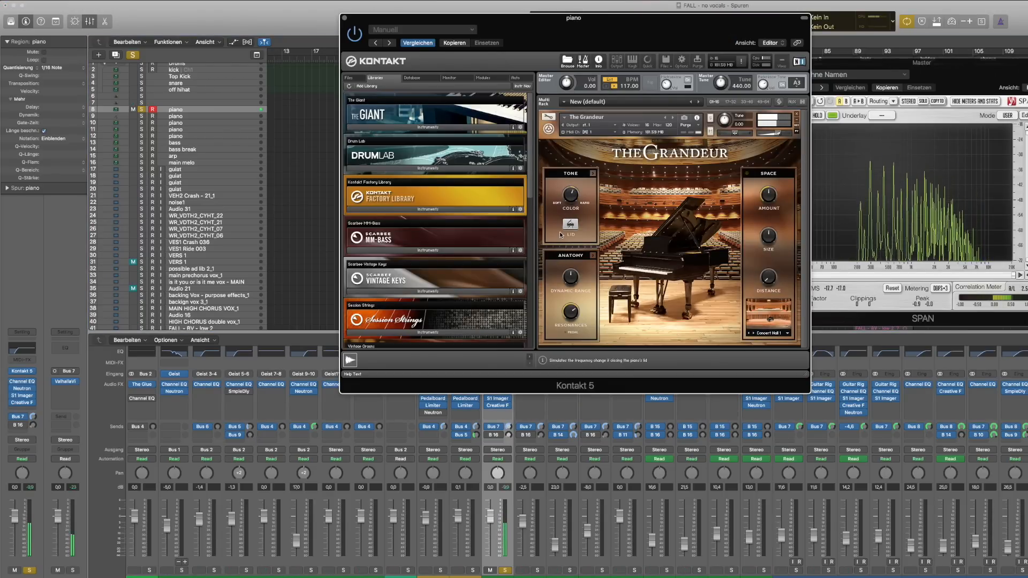
click(344, 18)
click(777, 63)
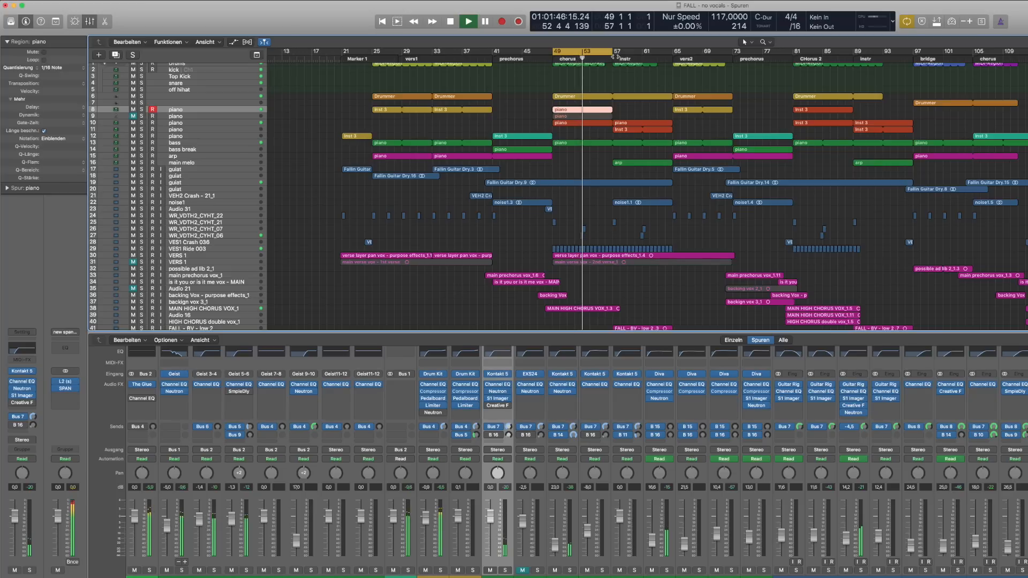
drag(613, 57, 732, 78)
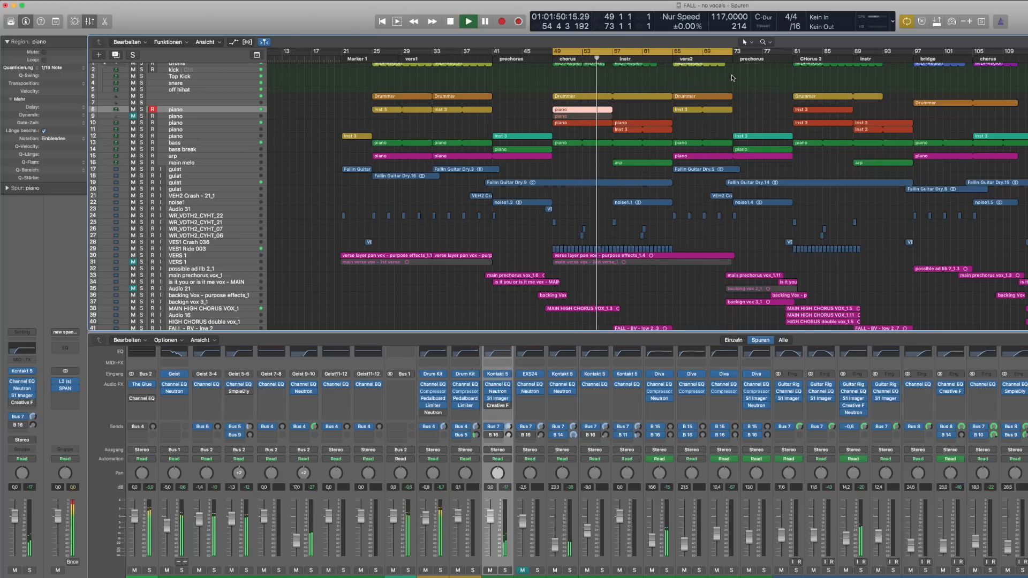